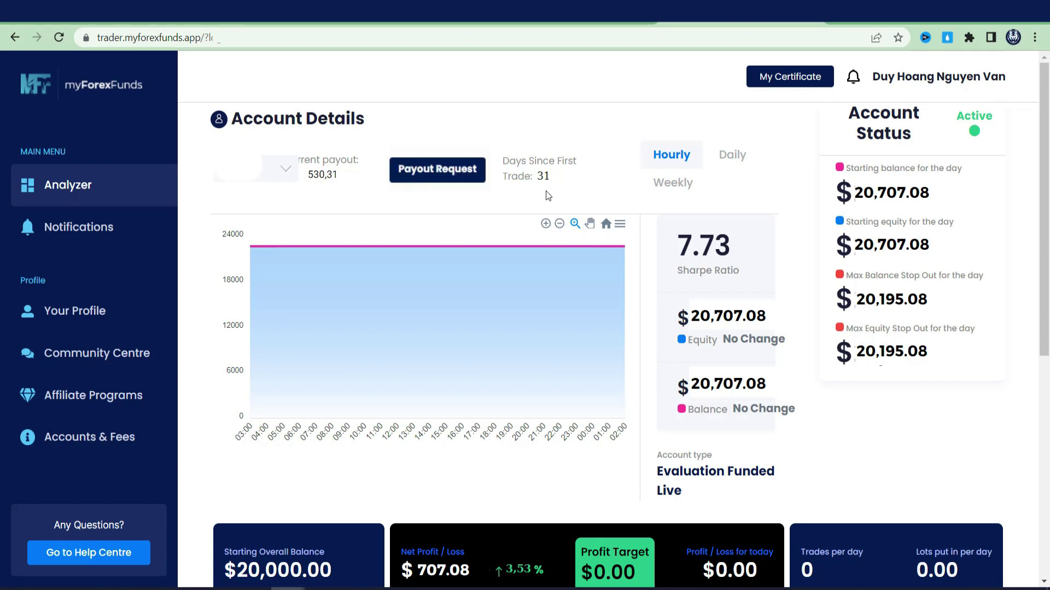
- Open Calculator, multiply the 707.08 net profit by 0.75, compare the result with the current payout, and close it
click(444, 184)
drag(348, 193, 302, 171)
key(XF86Calculator)
click(194, 385)
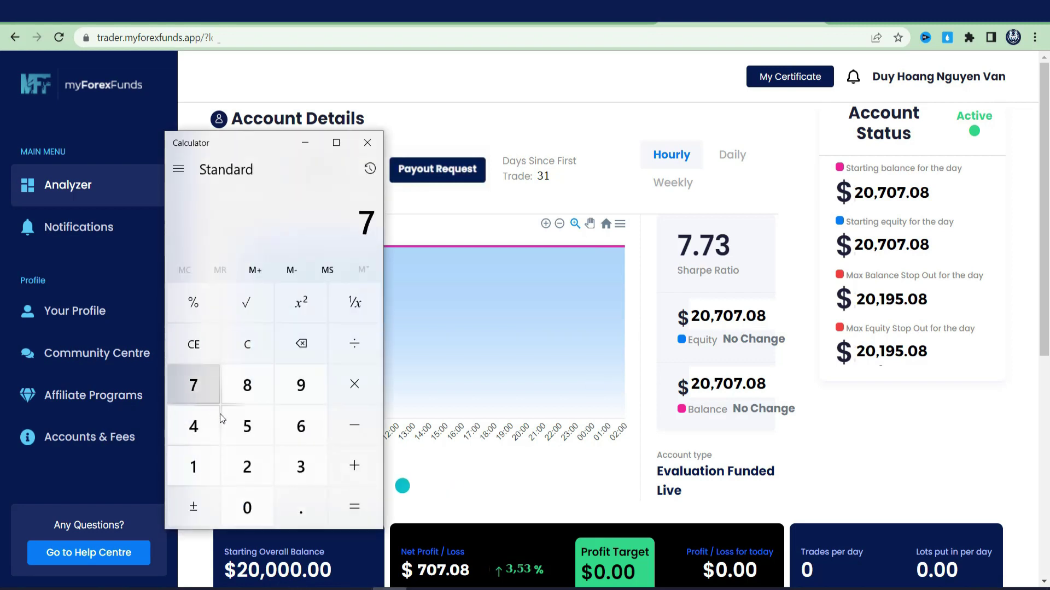
click(247, 507)
click(193, 386)
click(300, 510)
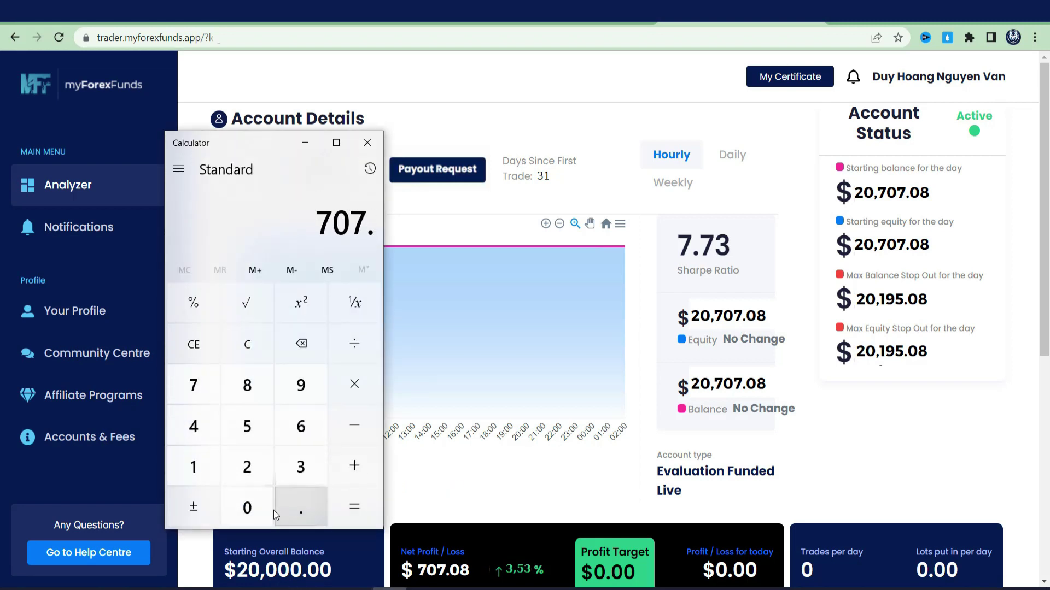
click(247, 508)
click(247, 384)
click(365, 383)
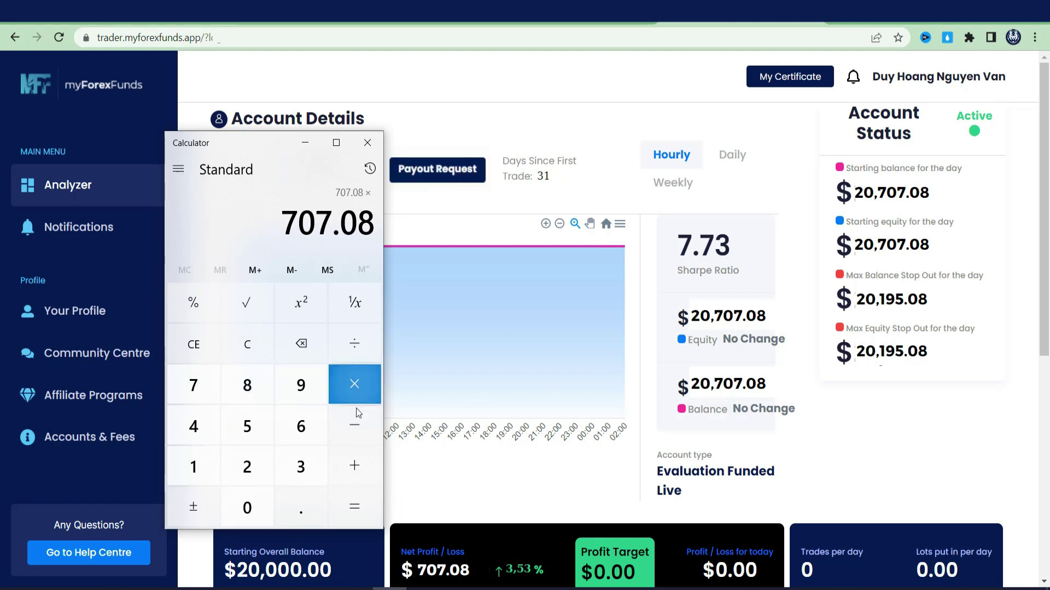
click(258, 506)
click(316, 514)
click(201, 389)
click(248, 426)
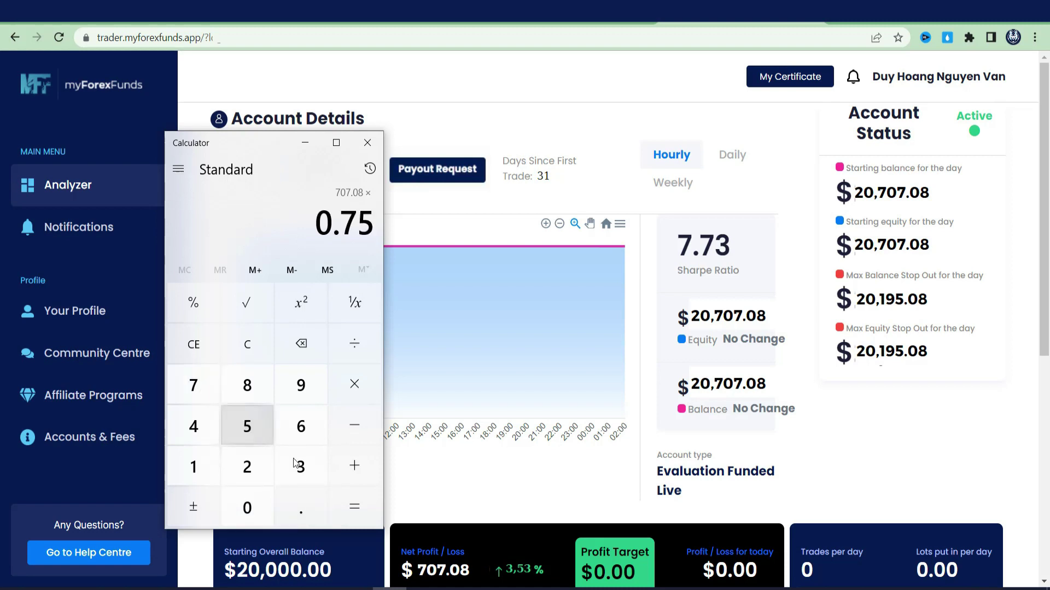
click(354, 507)
drag(271, 142, 603, 118)
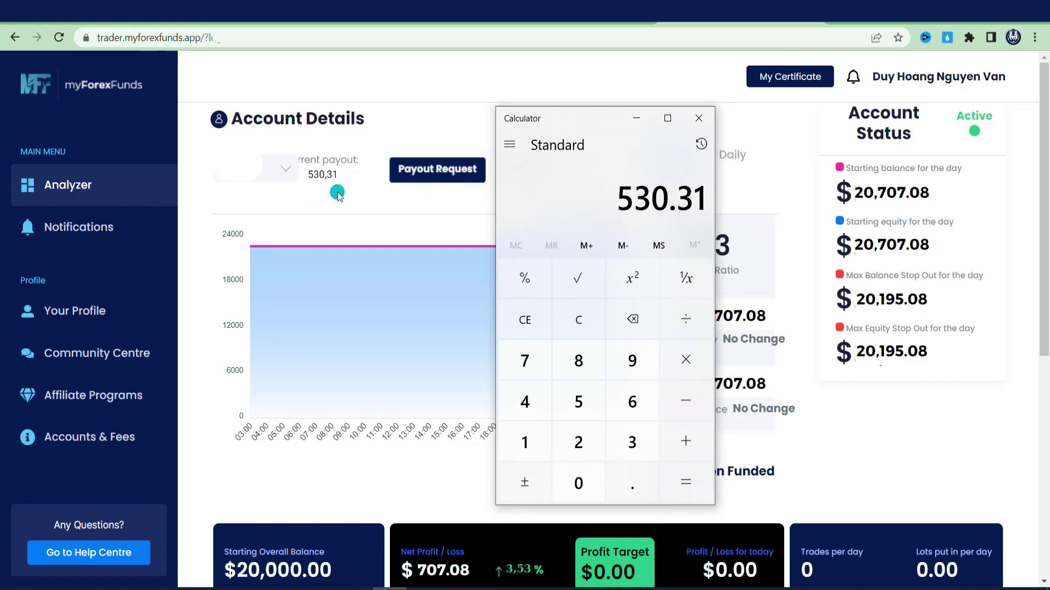
click(699, 119)
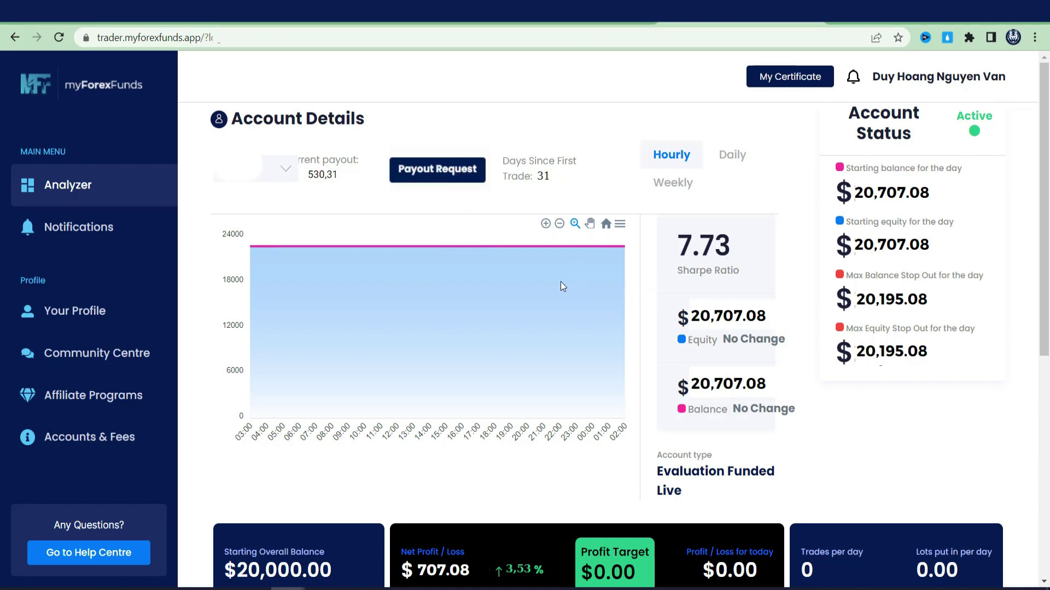
- Switch to the Word document and highlight the original price of the 20k package in the exam fee line
click(322, 584)
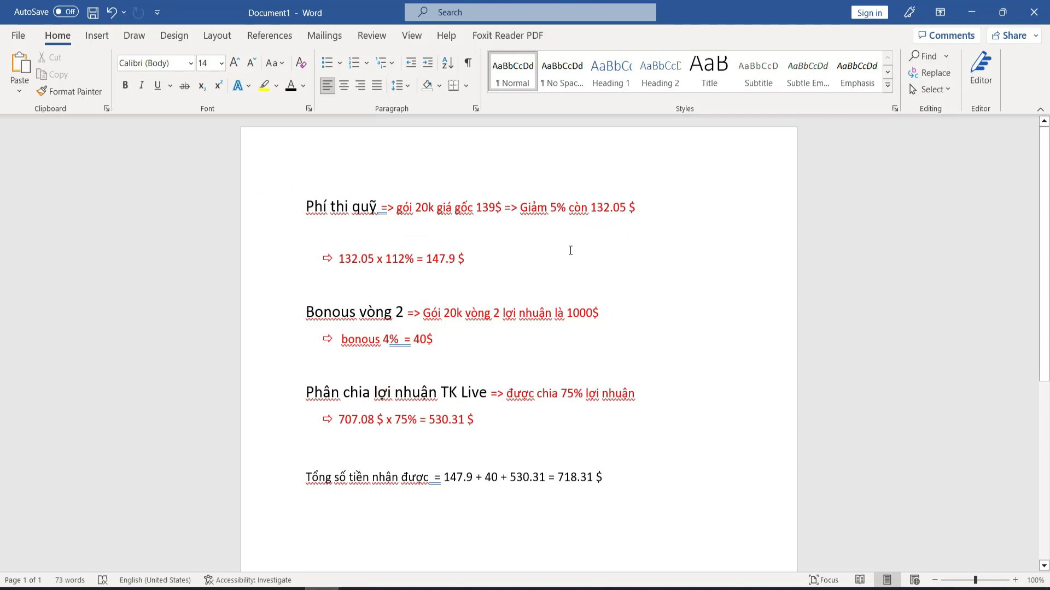
drag(304, 211, 503, 210)
click(440, 225)
click(457, 223)
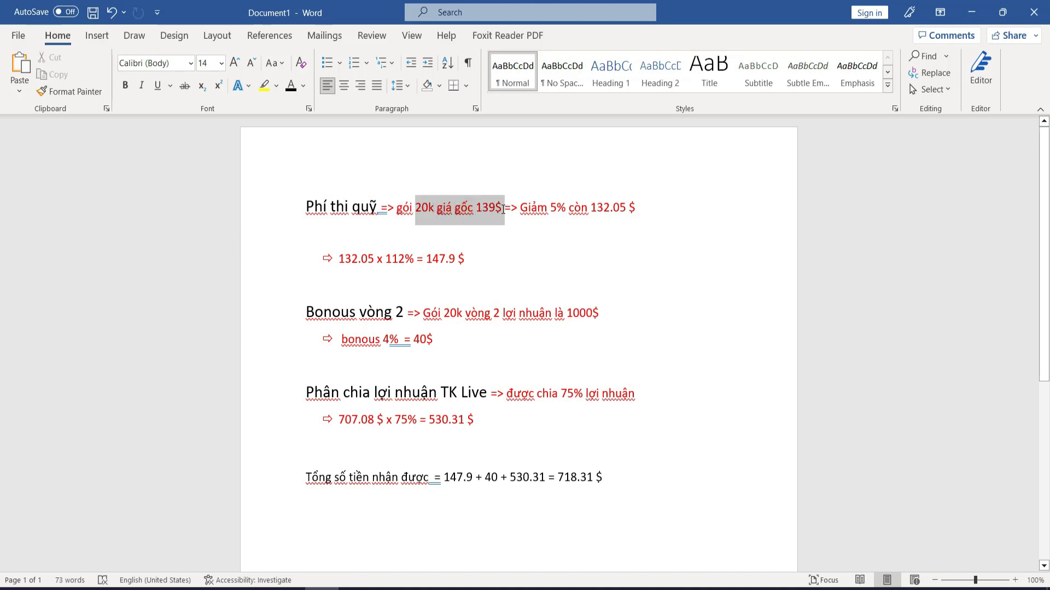
click(500, 244)
- Check the refundable registration fee of the $20,000 plan on the My Forex Funds evaluation page, and return to Word
mouse_move(289, 588)
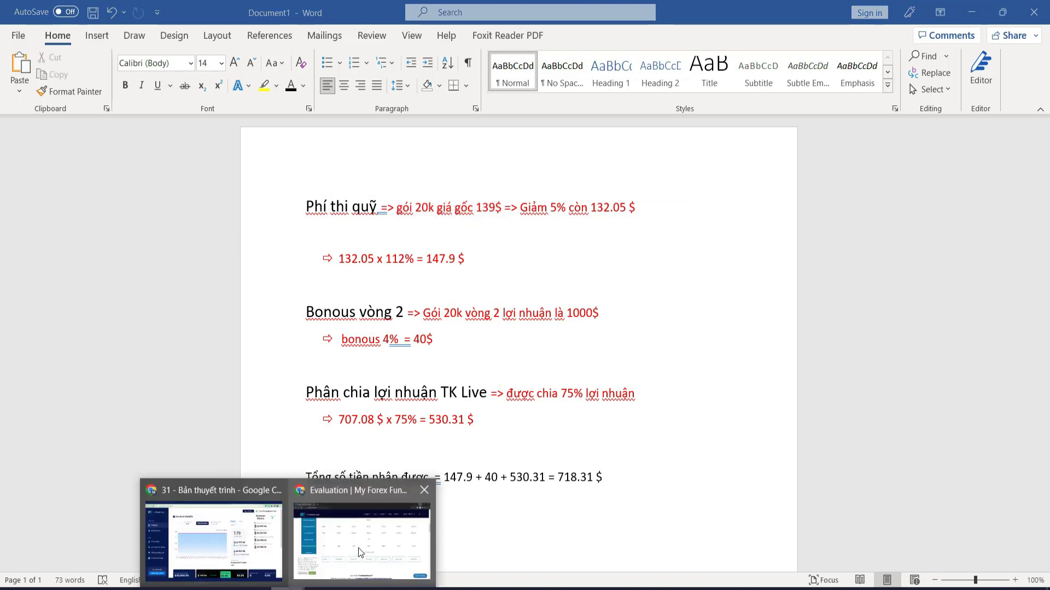
click(359, 547)
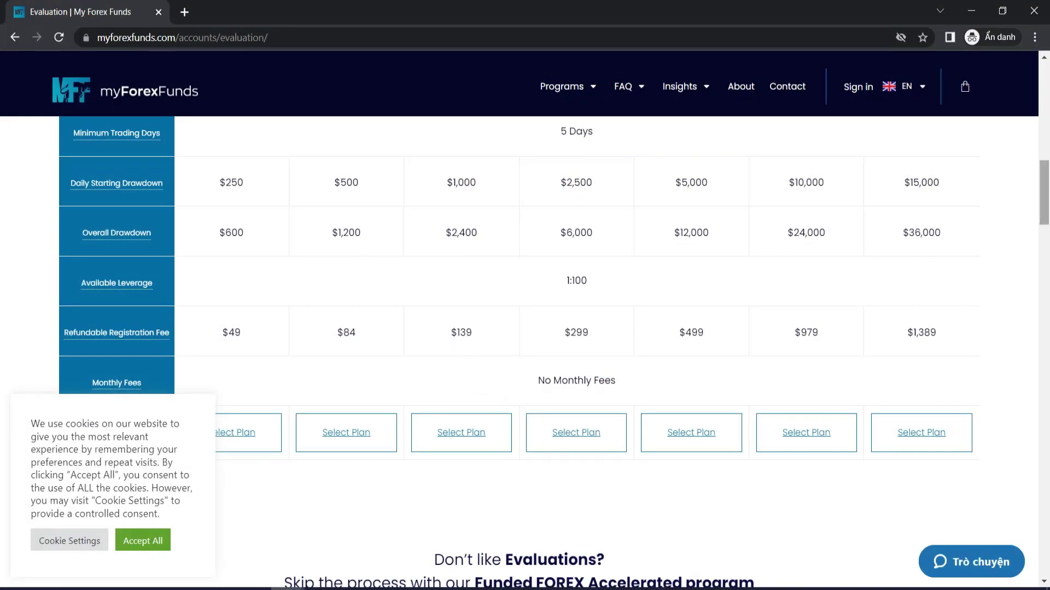
scroll(469, 328, up, 2)
drag(459, 448, 470, 444)
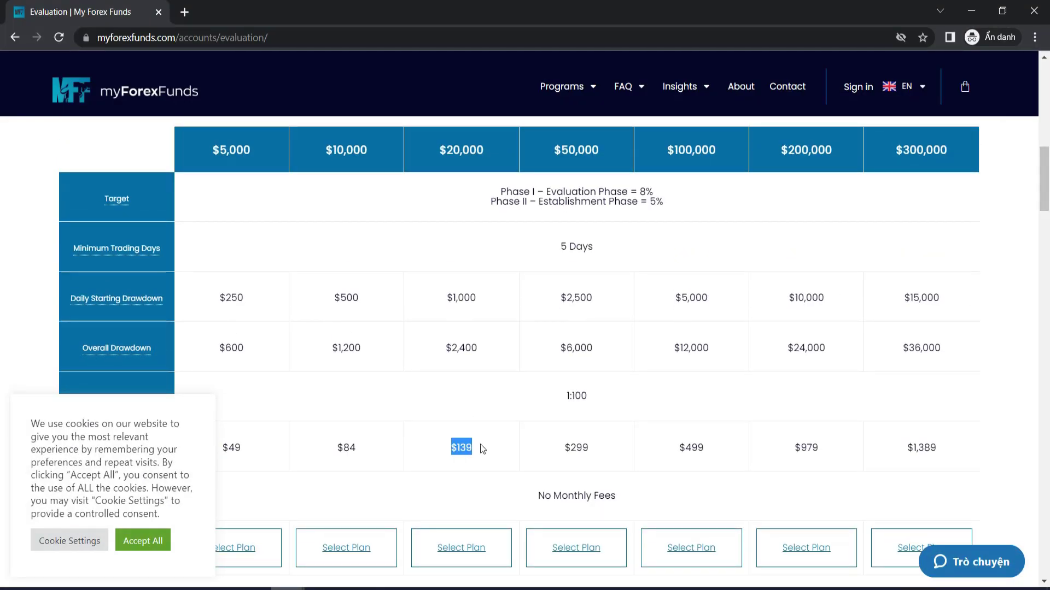
key(alt+Tab)
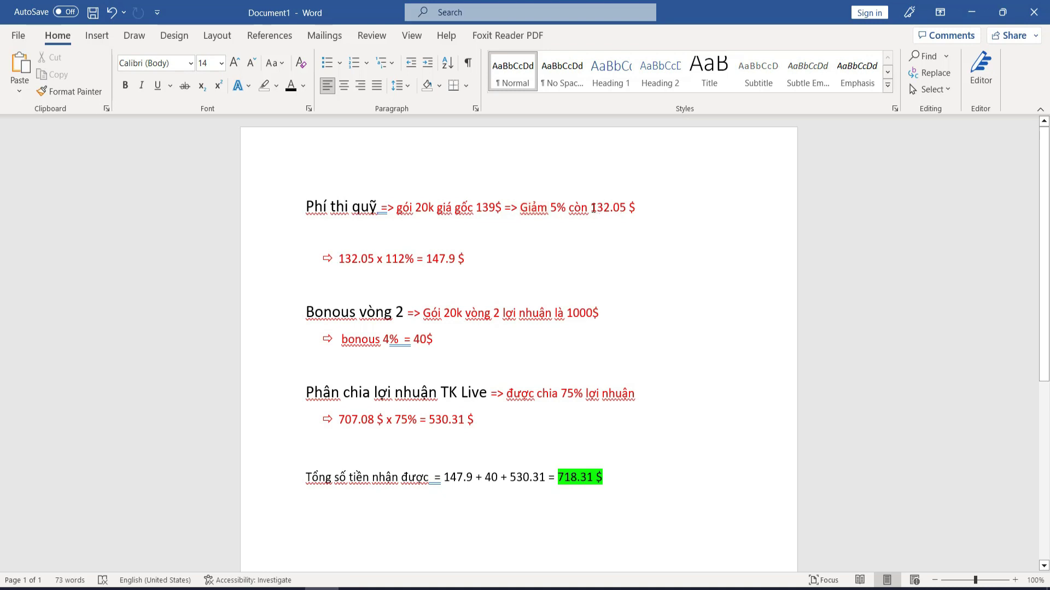
- Highlight the exam fee after the 5% discount and the 112% refund amount calculated below it
drag(590, 209, 635, 210)
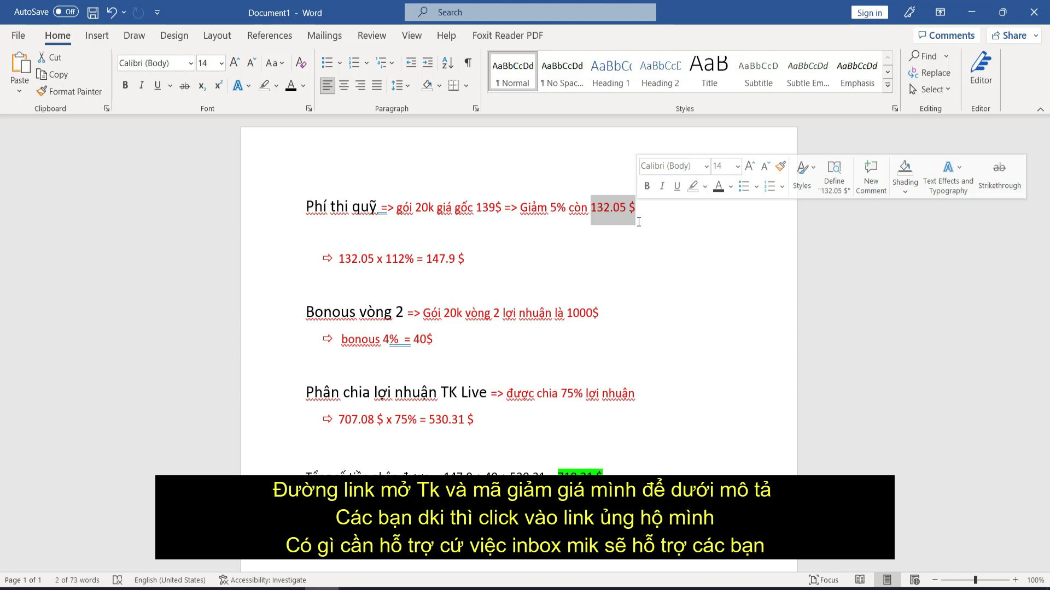
click(657, 229)
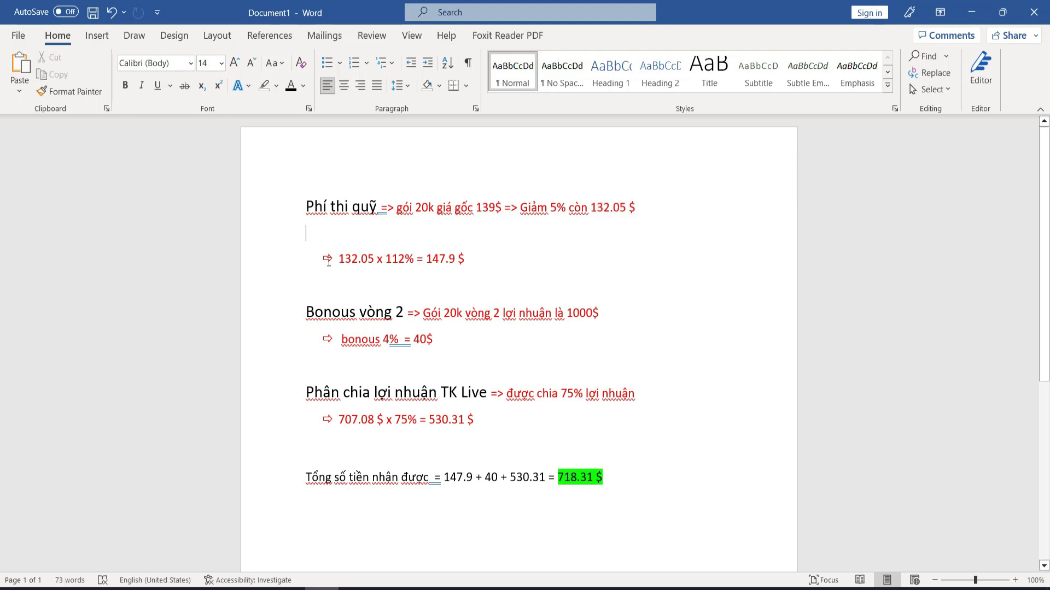
drag(590, 208, 634, 207)
click(603, 227)
click(635, 208)
drag(427, 259, 464, 262)
click(460, 267)
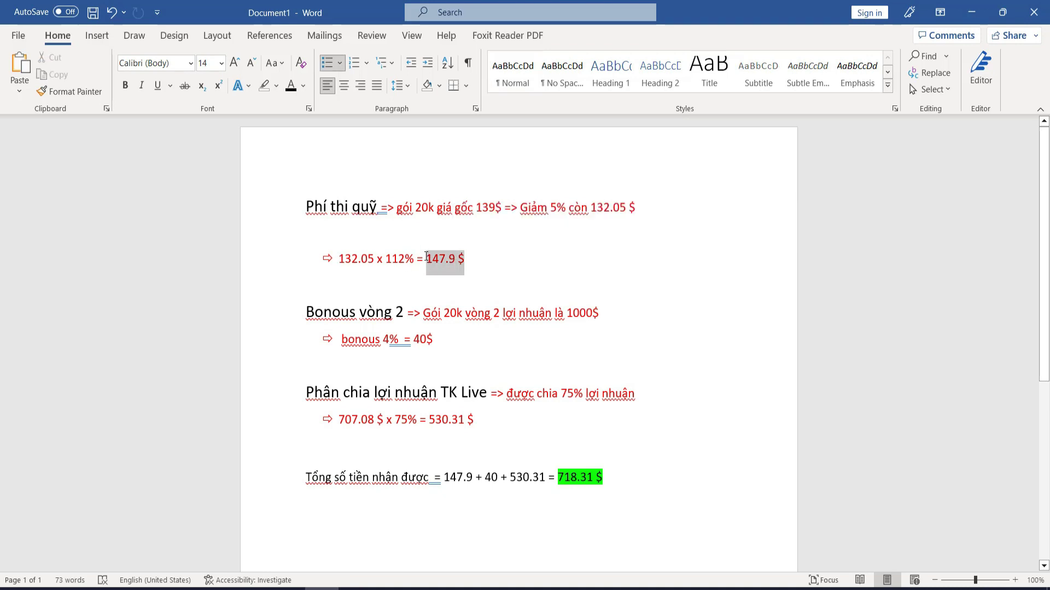
click(462, 268)
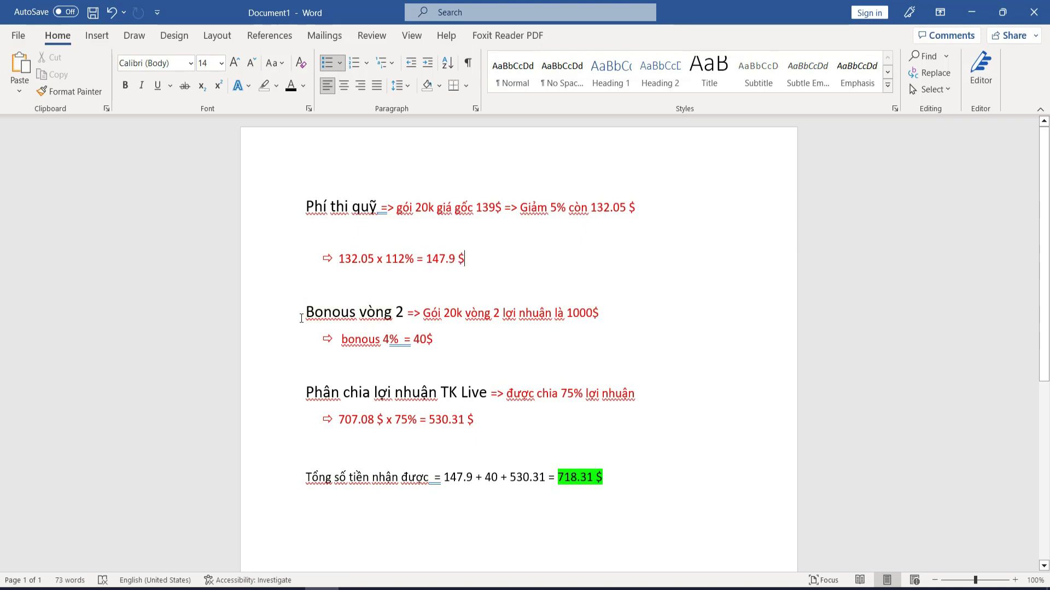
- Highlight the phase 2 bonus details and the 75% live account profit share in the document
drag(422, 316, 437, 319)
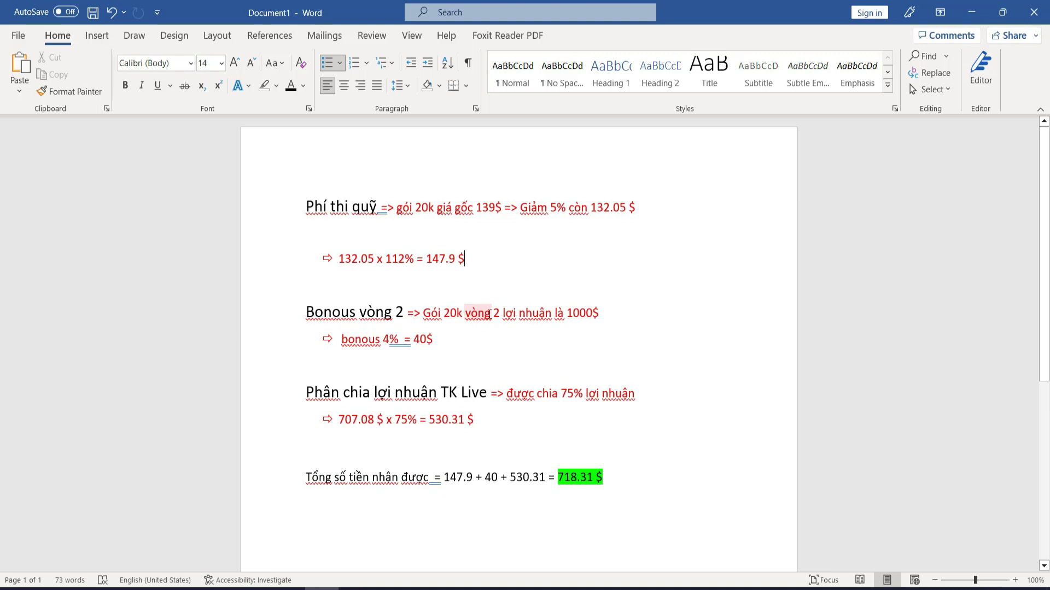
drag(413, 340, 441, 355)
click(440, 354)
drag(489, 420, 434, 415)
key(Right)
- Correct the green-highlighted total received at the end of the document to 718.21 $
drag(558, 480, 588, 479)
click(584, 478)
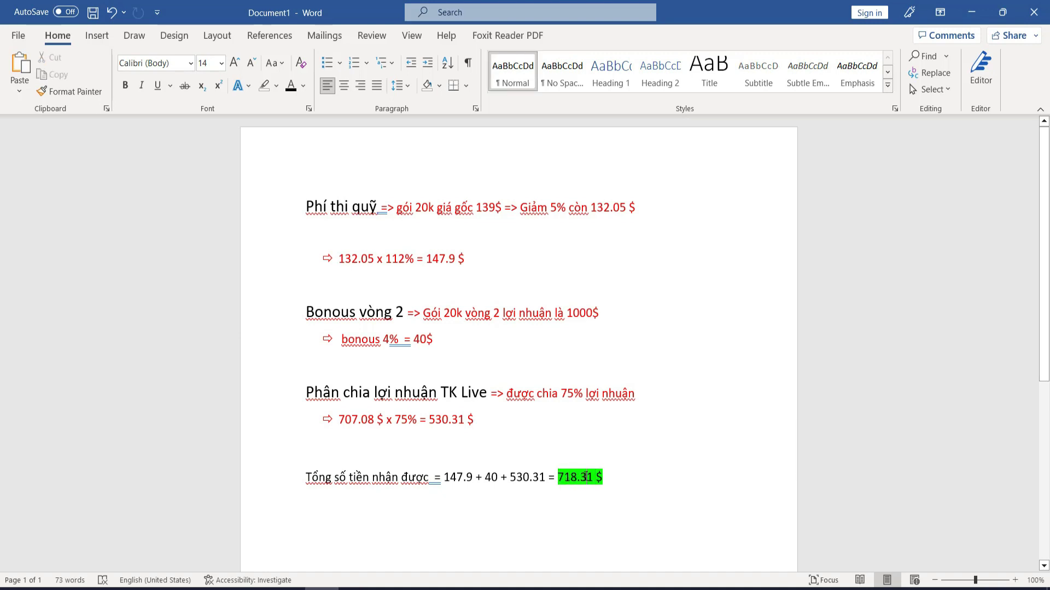
key(BackSpace)
text(2)
click(631, 470)
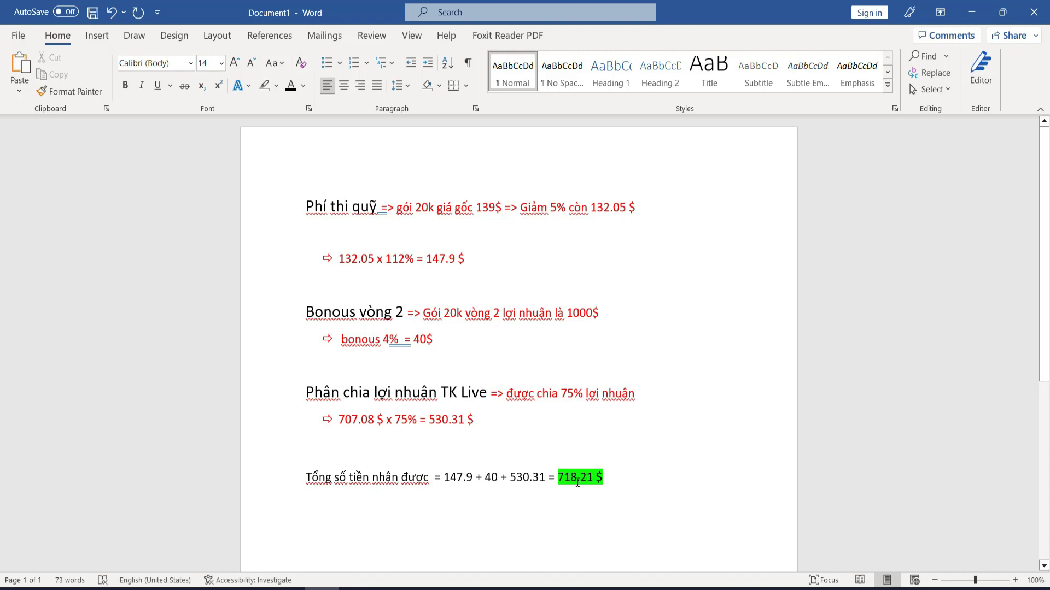
scroll(577, 482, down, 1)
click(789, 295)
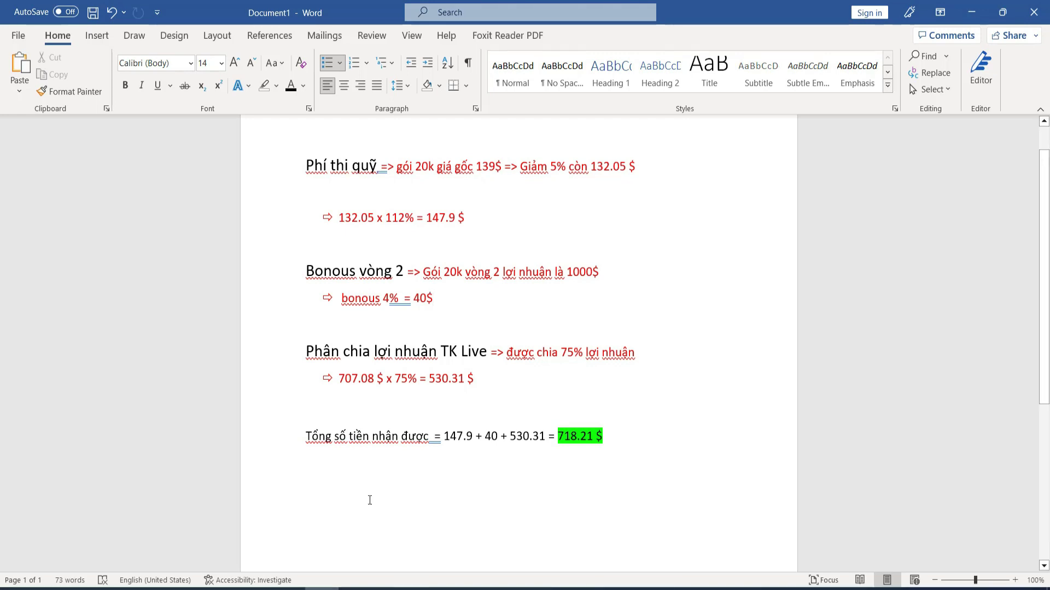
- Switch to the payout confirmation email in Gmail and translate the page into Vietnamese
mouse_move(288, 588)
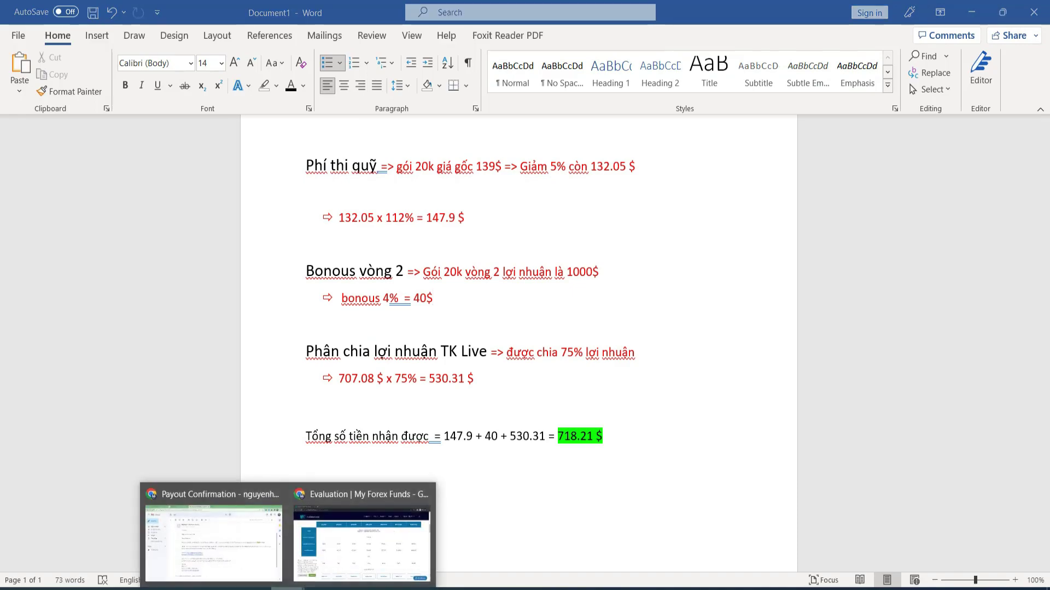
click(251, 537)
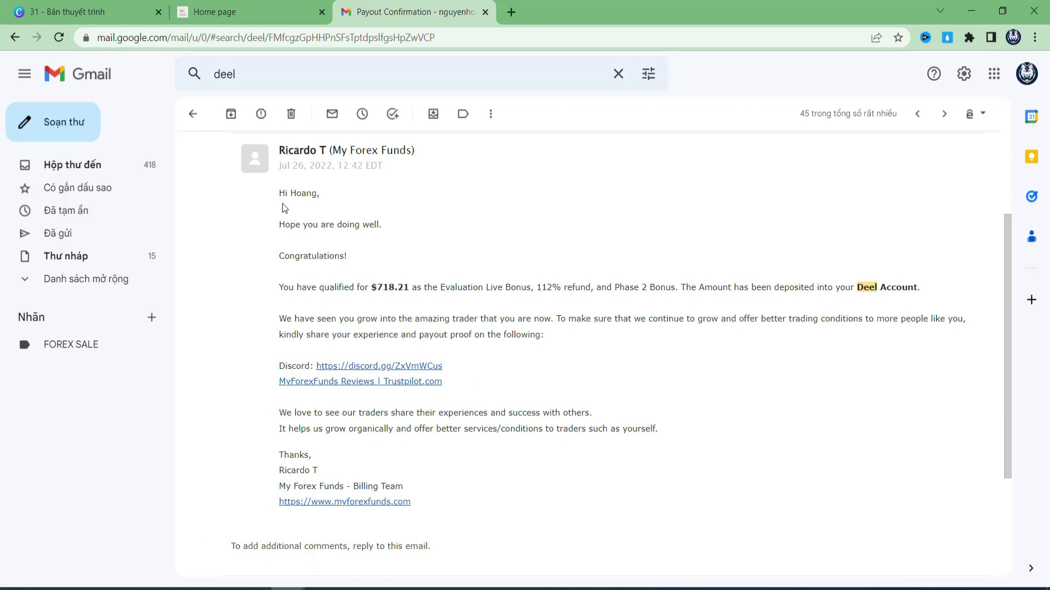
right_click(438, 204)
click(531, 376)
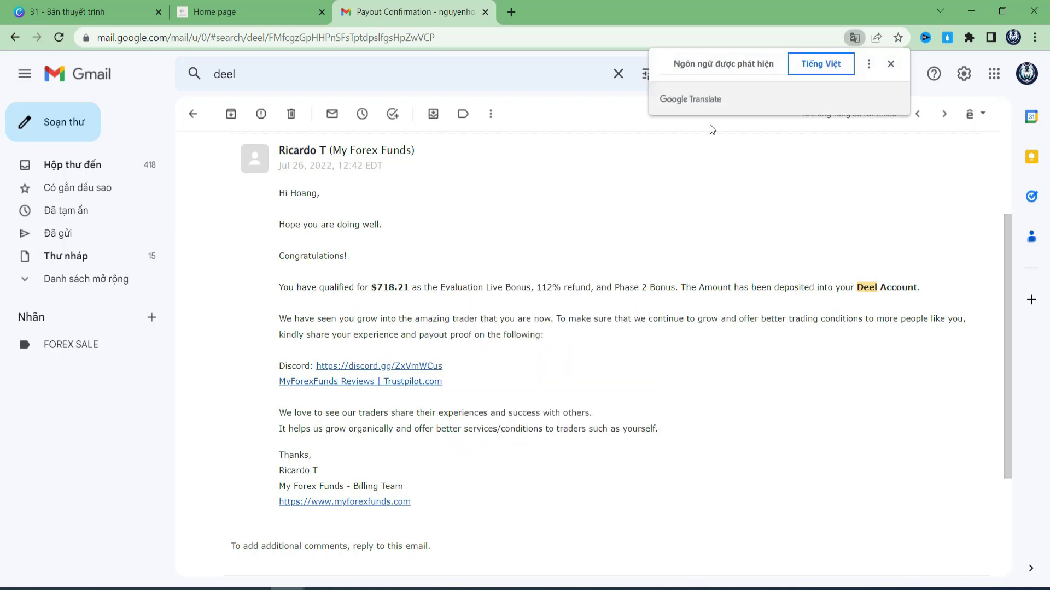
click(708, 66)
click(823, 63)
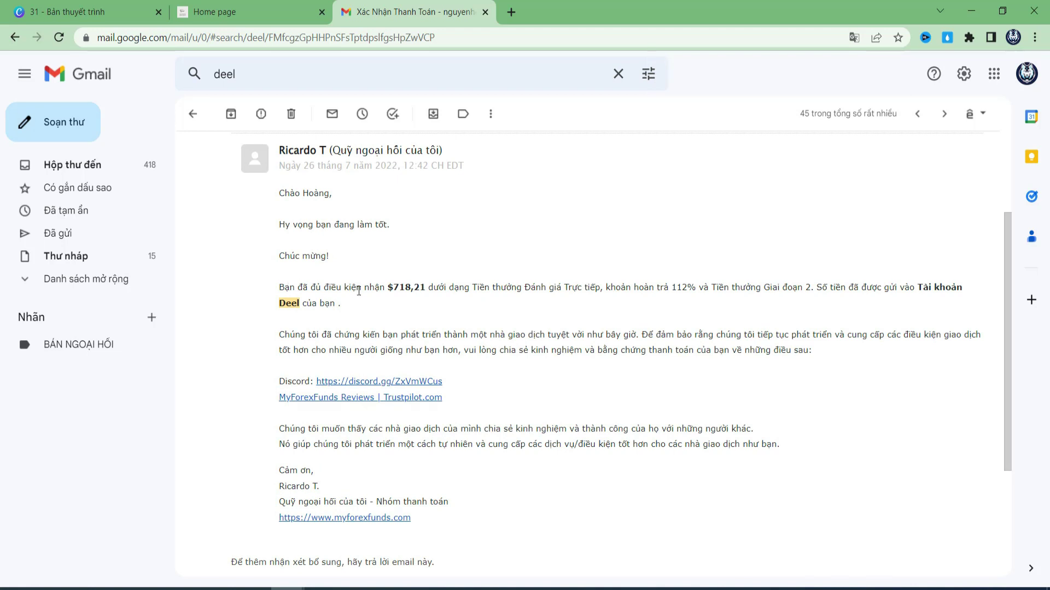
- Highlight the payout amount in the translated email and compare it with the total in the Word document
drag(387, 287, 426, 287)
click(485, 302)
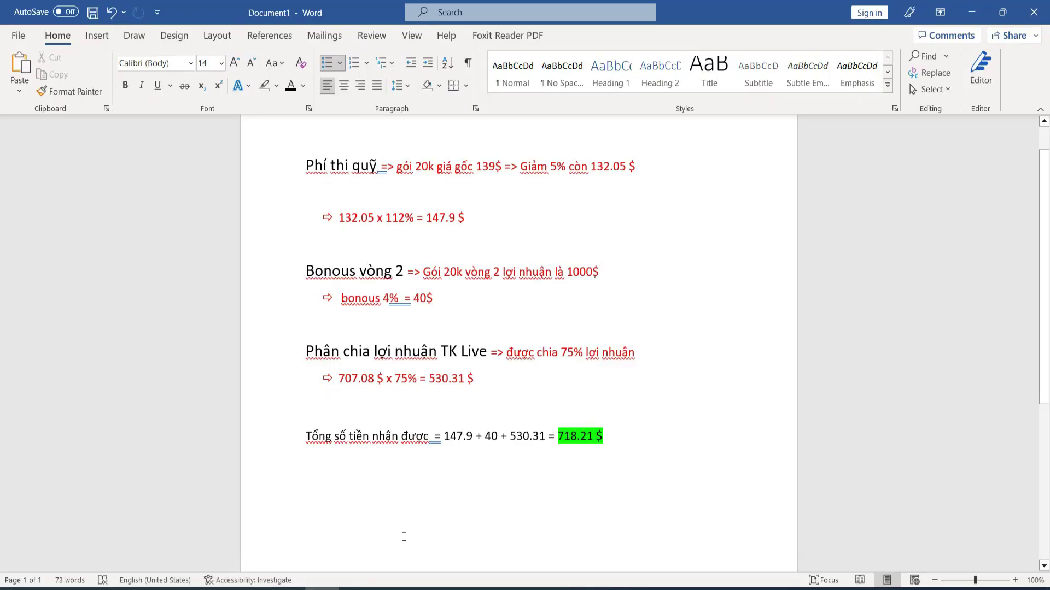
key(alt+Tab)
- Return to the payout email and switch to the Deel window showing the off-cycle invoice for Jul 26th, 2022
mouse_move(277, 585)
click(244, 548)
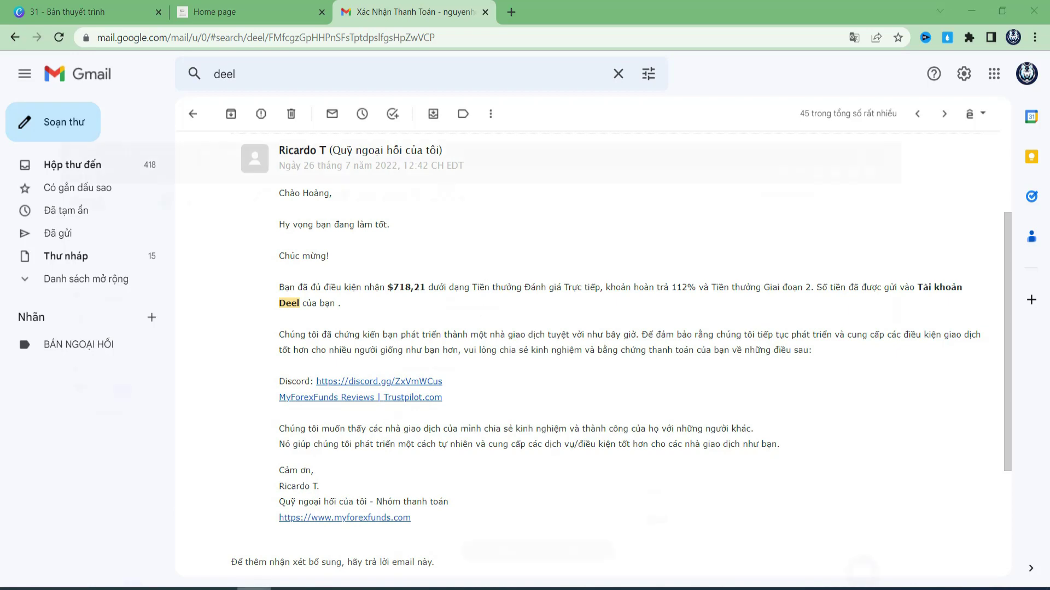
click(255, 589)
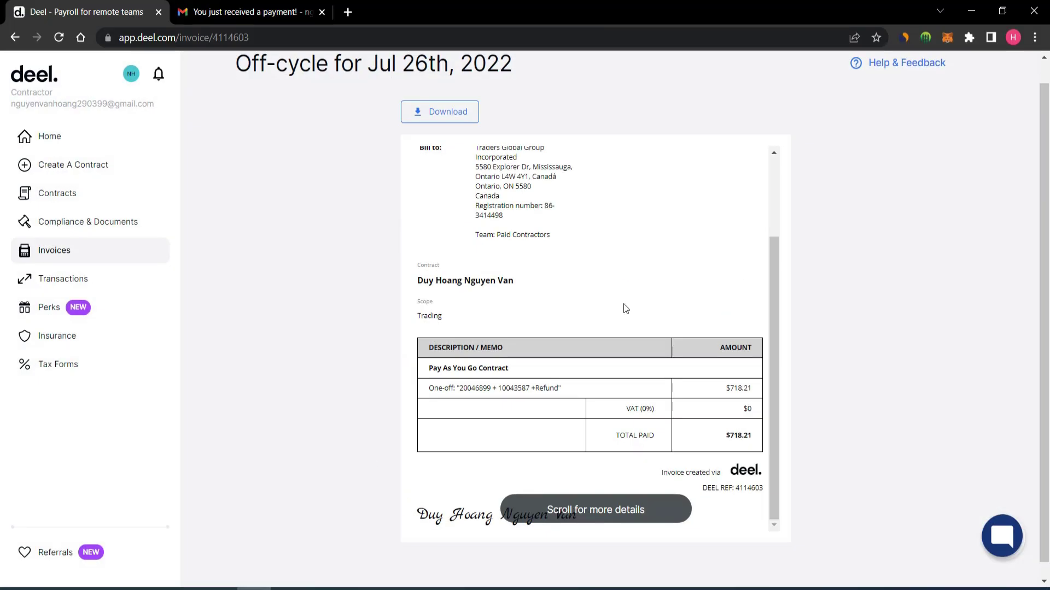